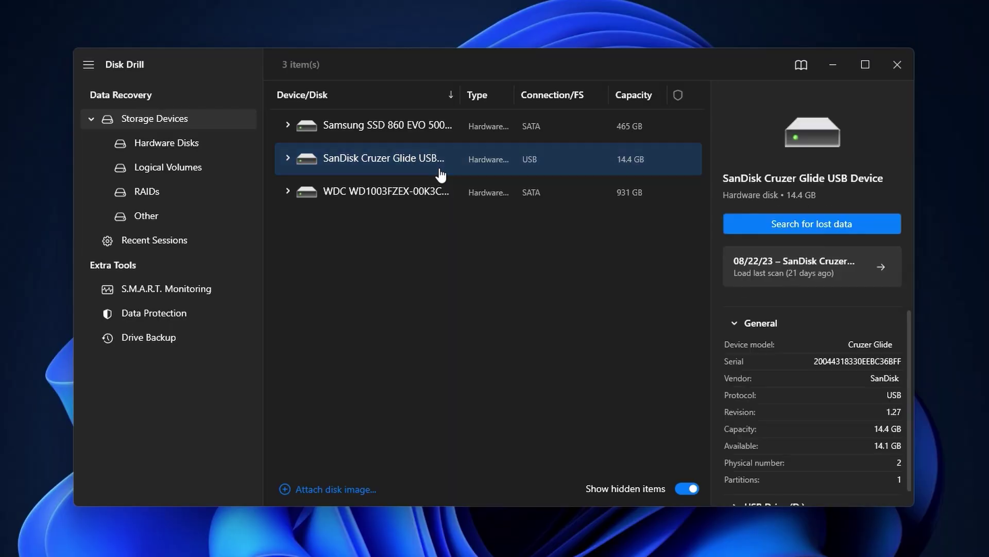
Step: Scan the SanDisk Cruzer Glide USB device for lost data and preview the found picture IMG_2608.JPG
{"action": "left_click", "coordinate": [764, 227]}
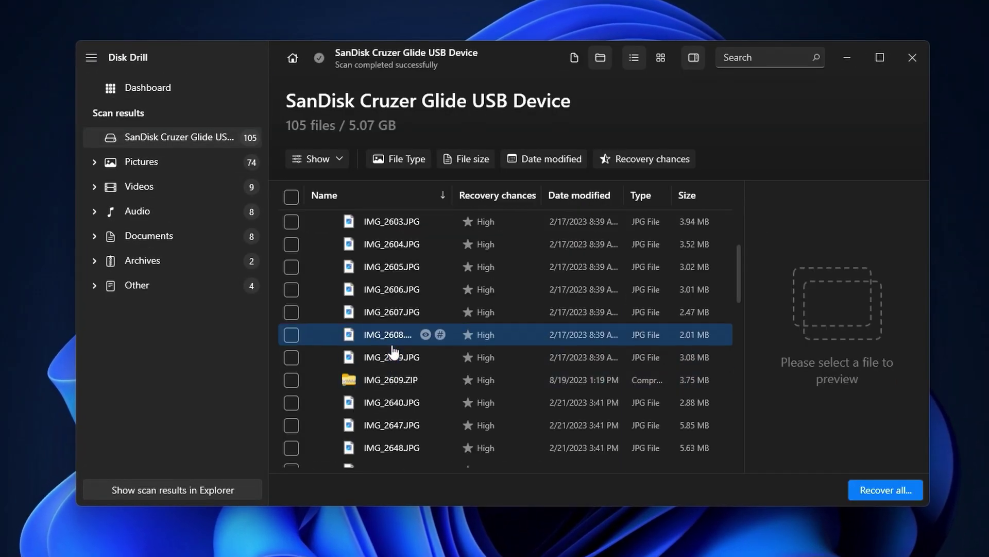
{"action": "left_click", "coordinate": [391, 343]}
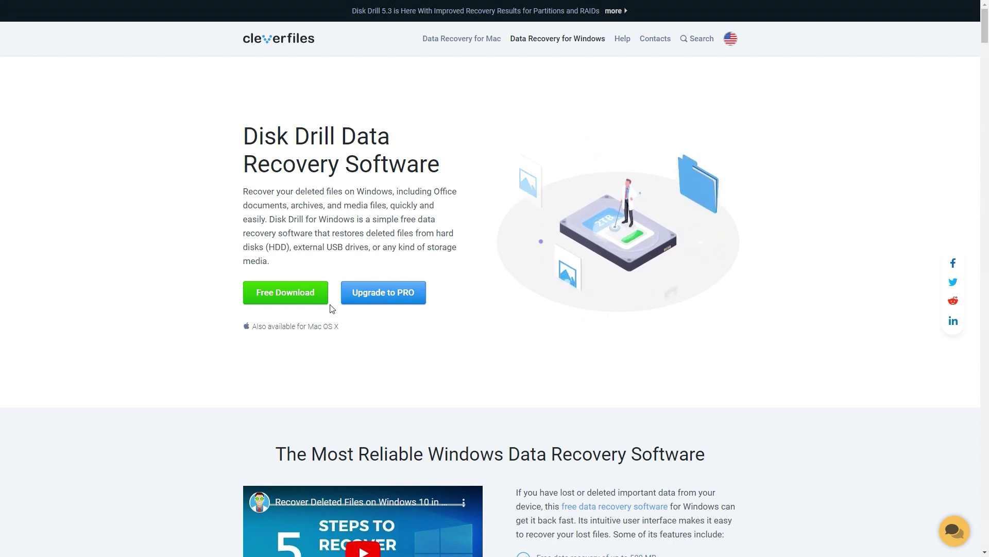
Step: Download the free Windows version of Disk Drill from the CleverFiles website and launch the program
{"action": "left_click", "coordinate": [295, 298]}
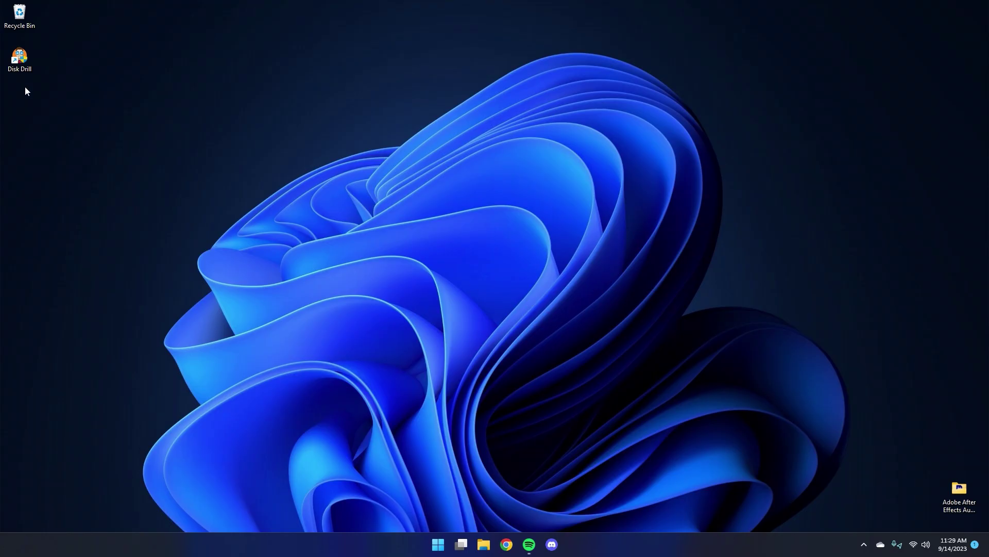
{"action": "double_click", "coordinate": [8, 64]}
{"action": "left_click", "coordinate": [406, 354]}
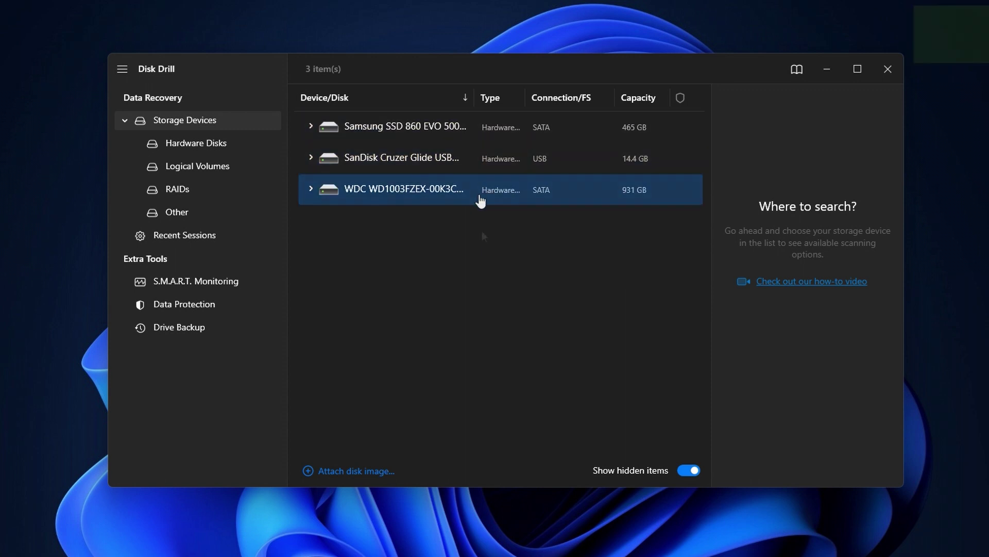
Step: Scan the SanDisk Cruzer Glide USB device for lost data and open the list of found items
{"action": "left_click", "coordinate": [466, 173]}
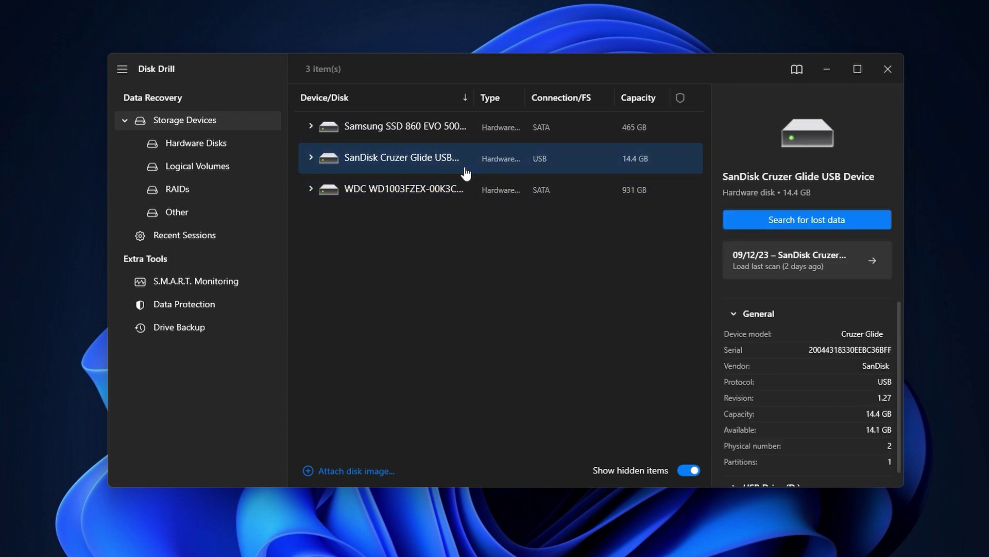
{"action": "left_click", "coordinate": [779, 227]}
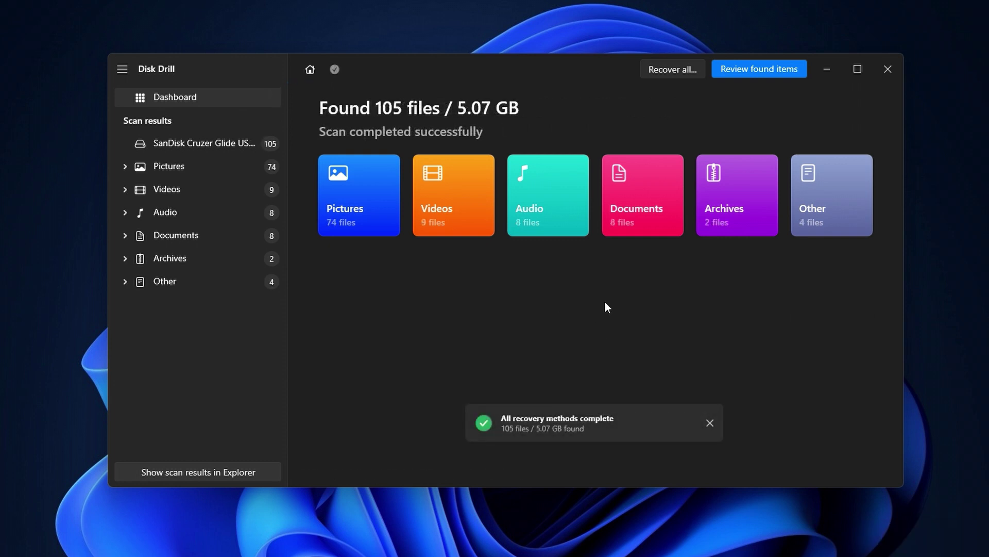
{"action": "left_click", "coordinate": [756, 70]}
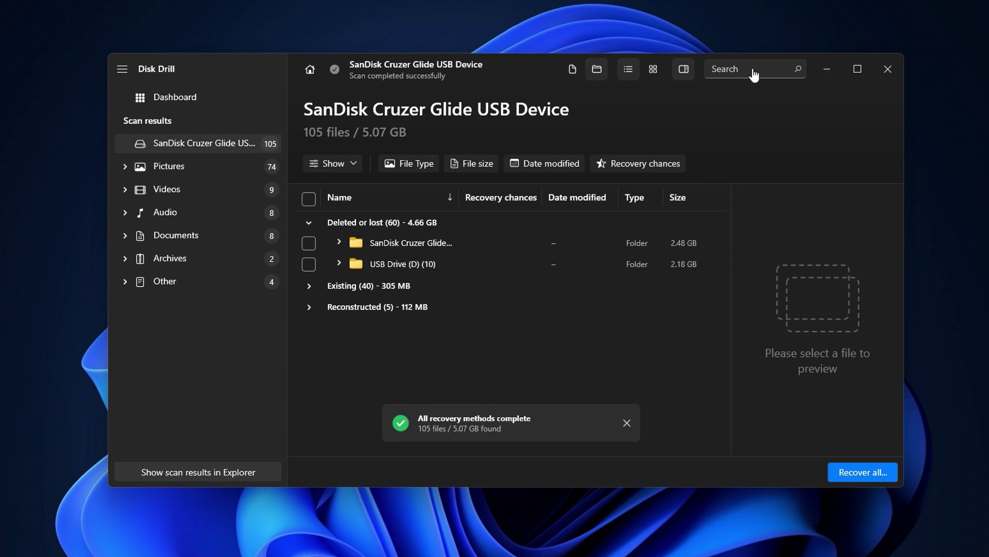
{"action": "left_click", "coordinate": [627, 423]}
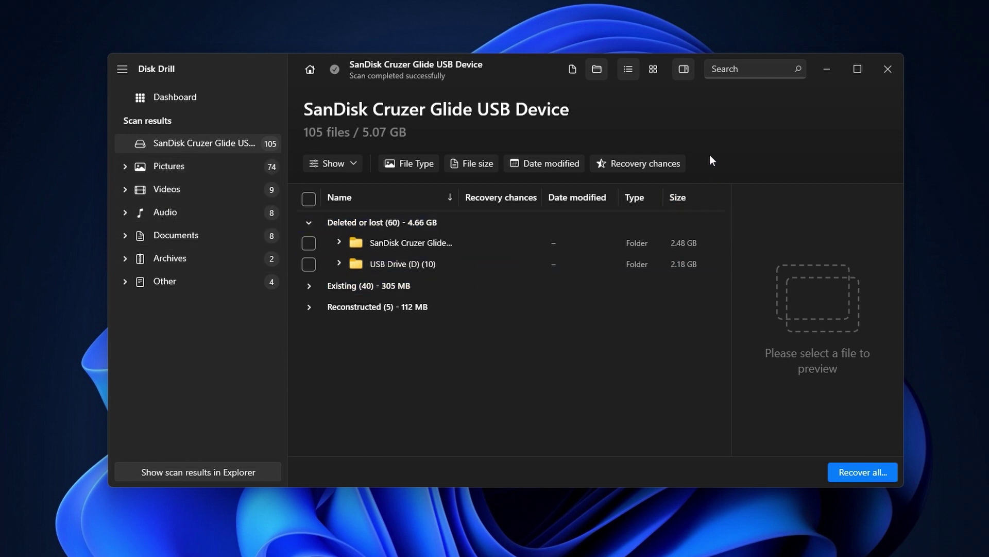
Step: Browse the thumbnails of the pictures found on the SanDisk Cruzer Glide USB device
{"action": "left_click", "coordinate": [729, 74]}
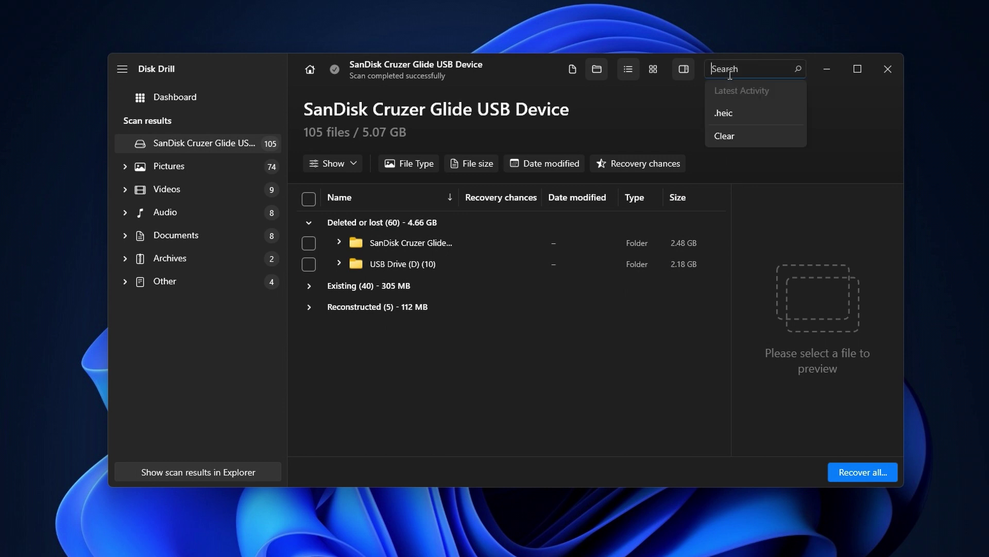
{"action": "left_click", "coordinate": [587, 334]}
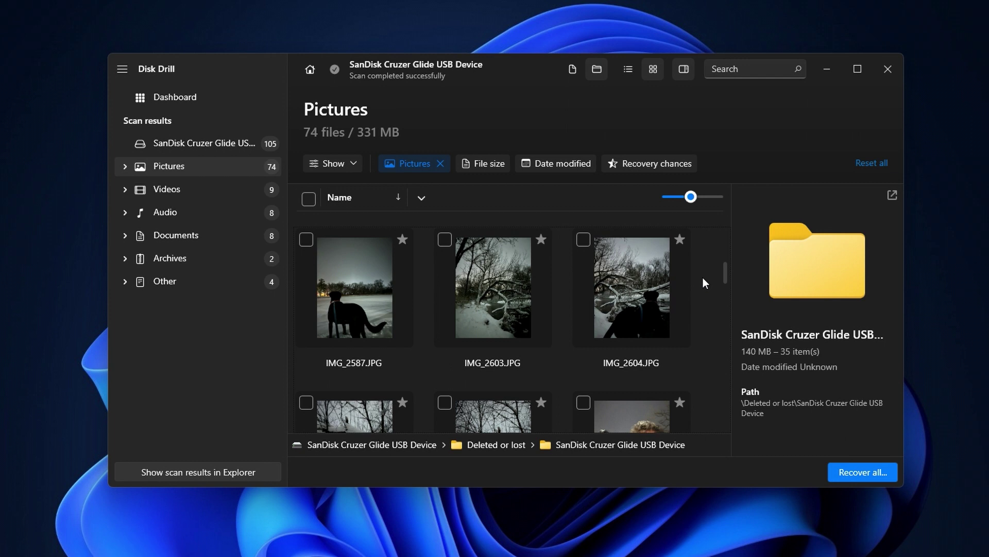
{"action": "scroll", "coordinate": [704, 279], "scroll_direction": "down", "scroll_amount": 3}
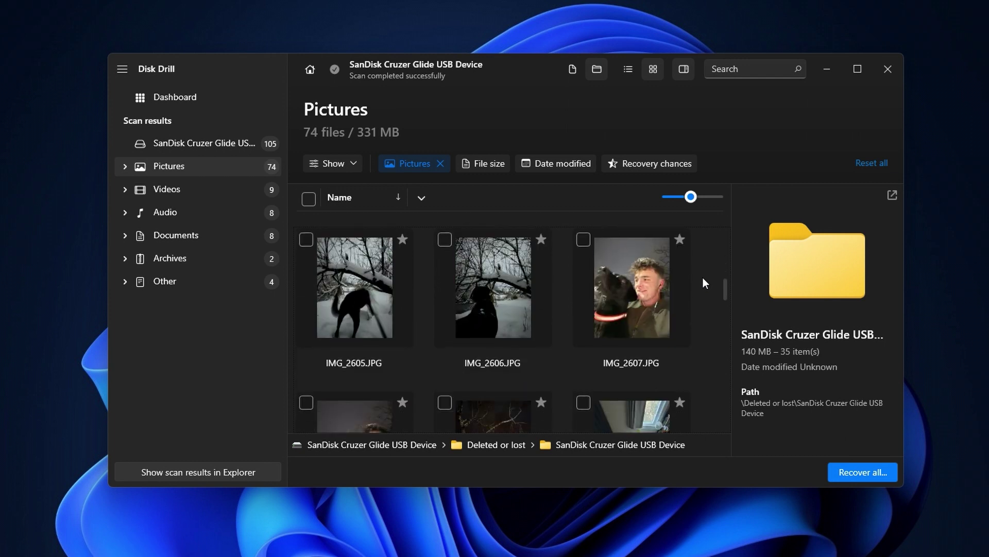
{"action": "scroll", "coordinate": [704, 278], "scroll_direction": "down", "scroll_amount": 3}
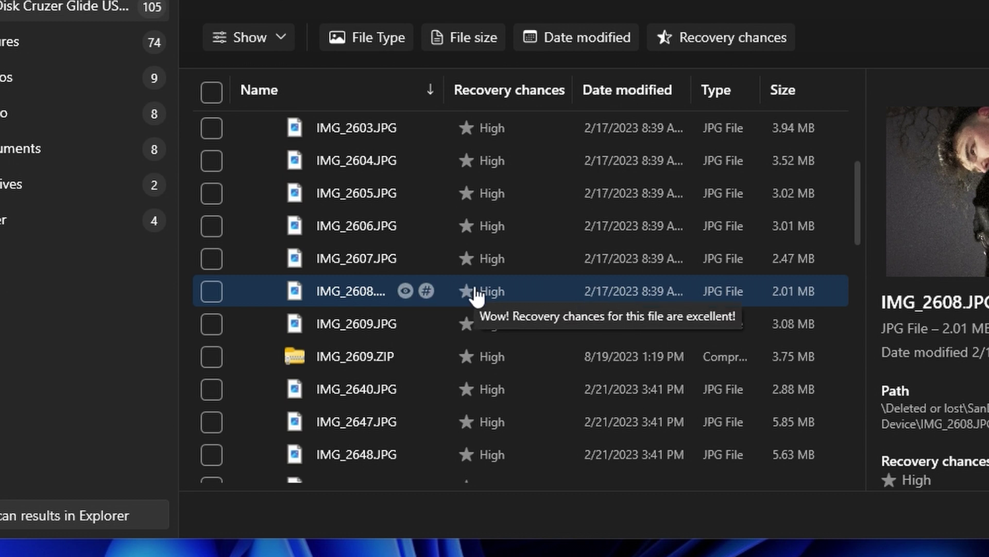
Step: Recover the pictures IMG_2587.JPG and IMG_2603.JPG through IMG_2607.JPG to the Desktop folder
{"action": "left_click", "coordinate": [495, 263]}
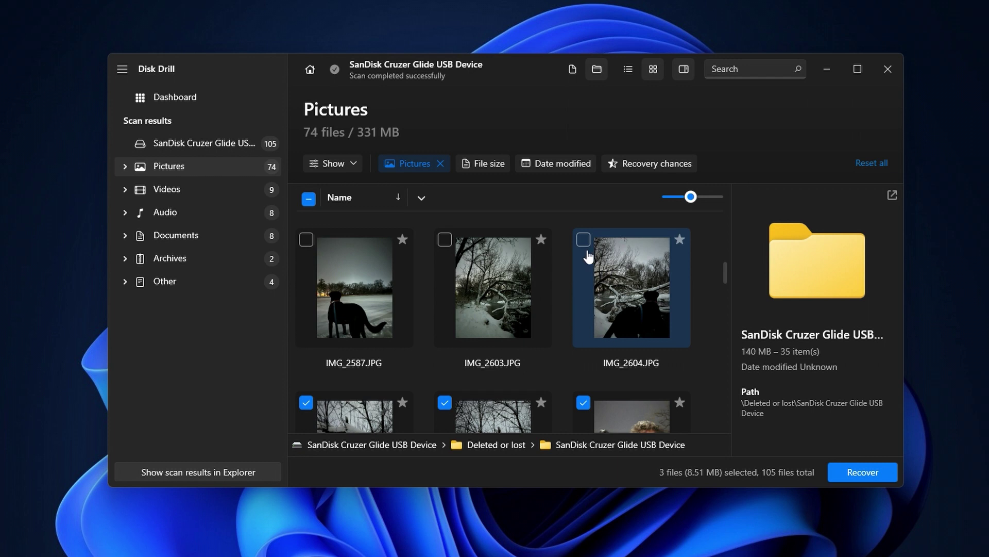
{"action": "left_click", "coordinate": [588, 257]}
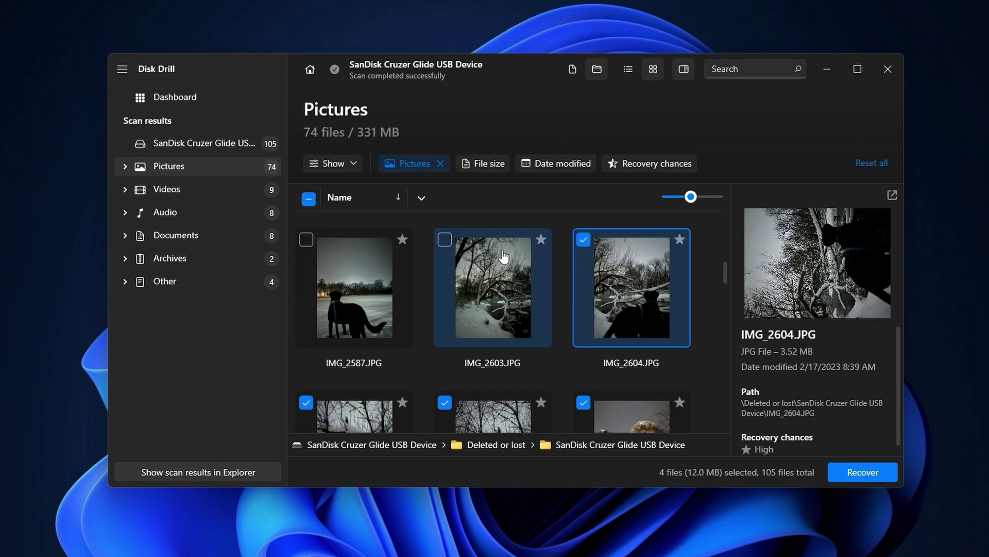
{"action": "left_click", "coordinate": [406, 248]}
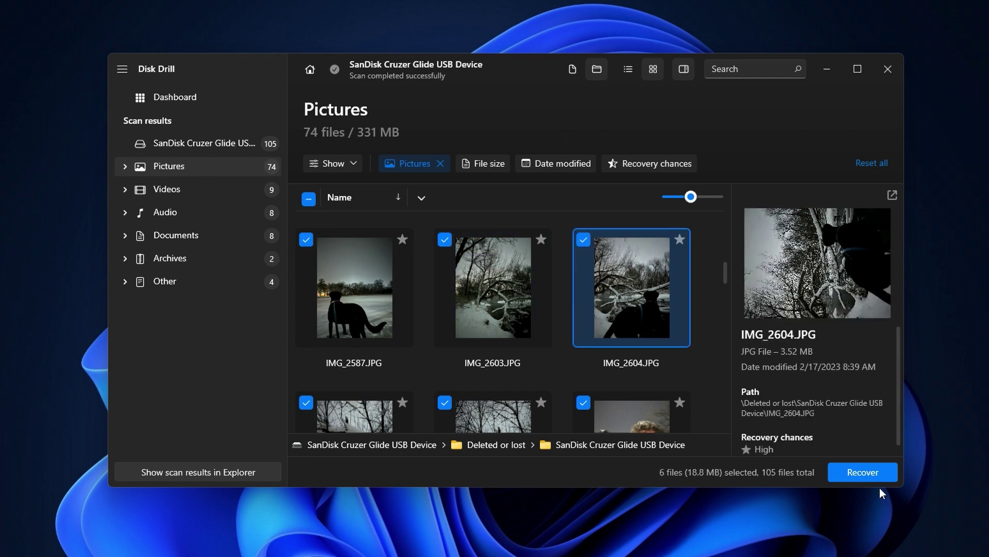
{"action": "left_click", "coordinate": [869, 478]}
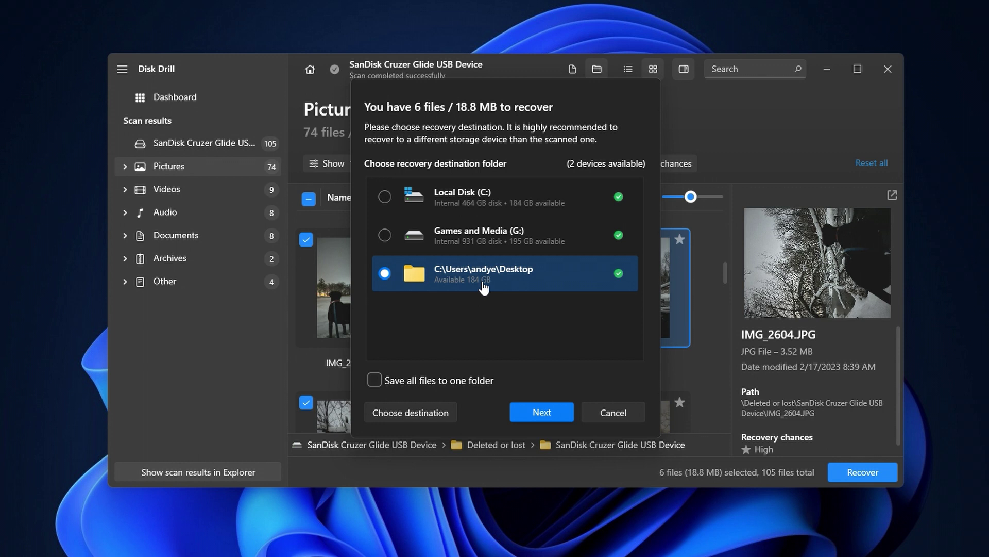
{"action": "left_click", "coordinate": [522, 412]}
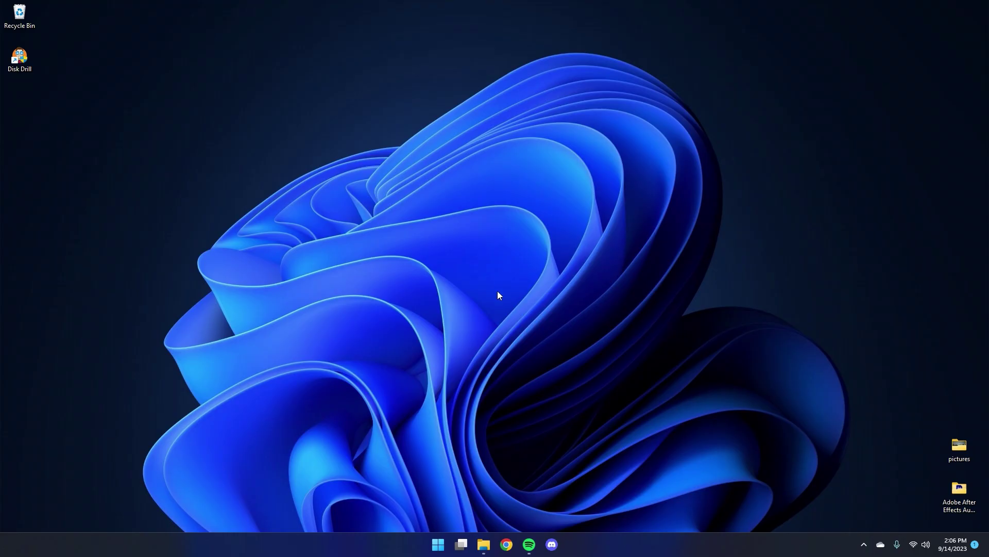
Step: Switch to File Explorer and show the previous versions of the Desktop's pictures folder
{"action": "left_click", "coordinate": [483, 543]}
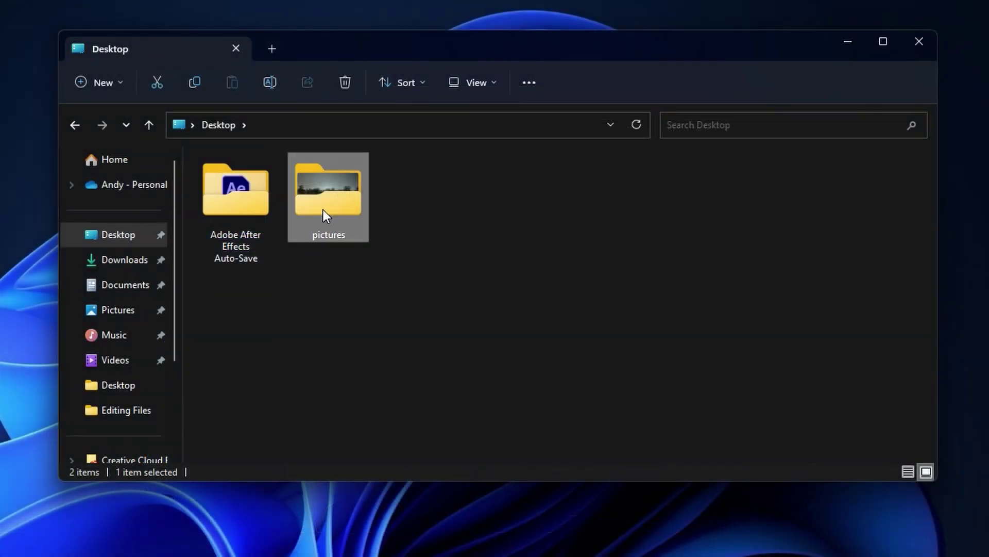
{"action": "right_click", "coordinate": [323, 209]}
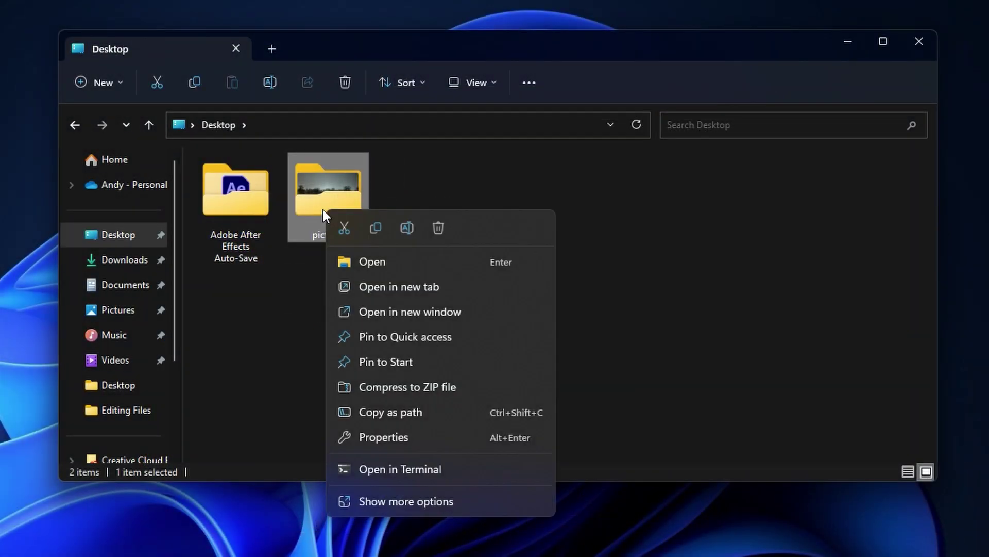
{"action": "left_click", "coordinate": [367, 442]}
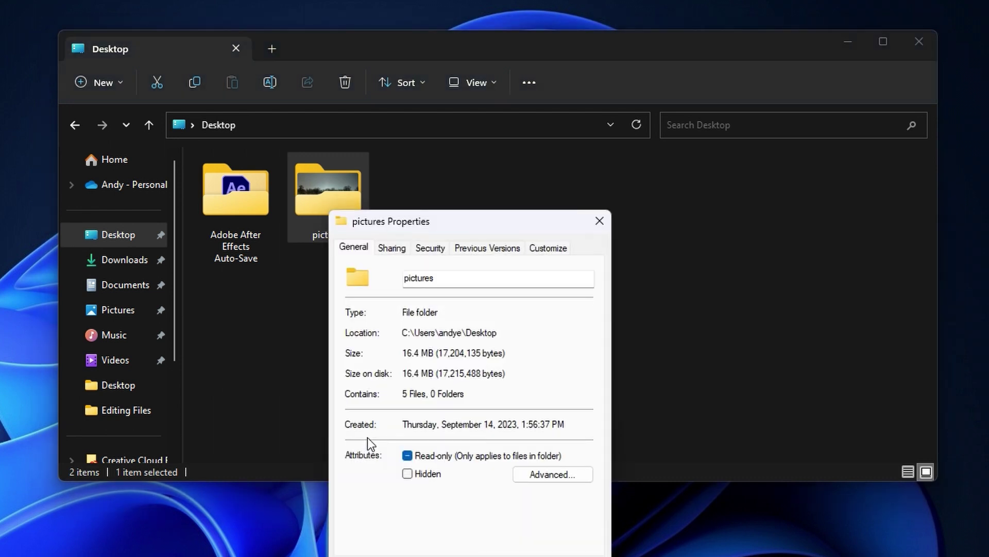
{"action": "left_click", "coordinate": [468, 252]}
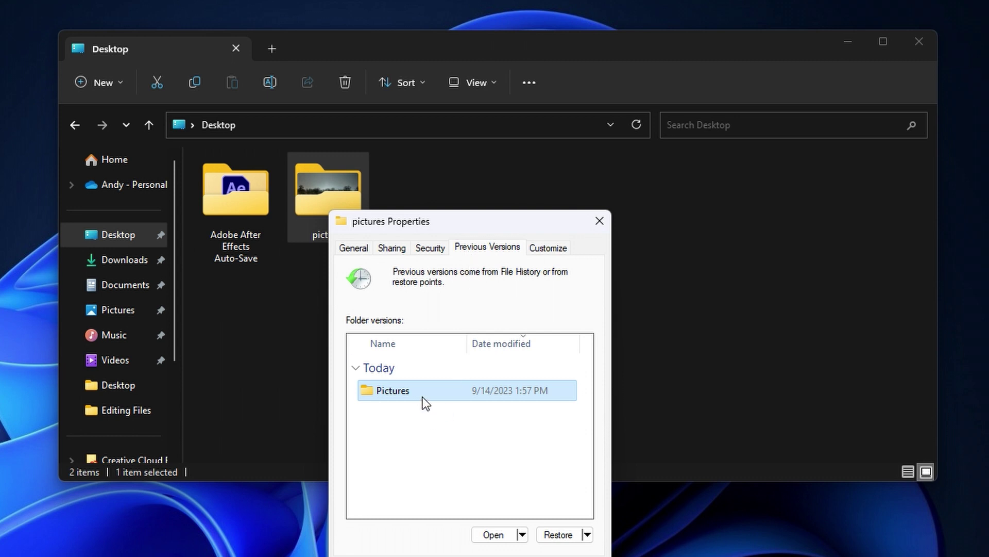
Step: Restore the Pictures version dated 9/14/2023 1:57 PM, replacing the files in the destination, and open the restored folder
{"action": "left_click", "coordinate": [558, 534]}
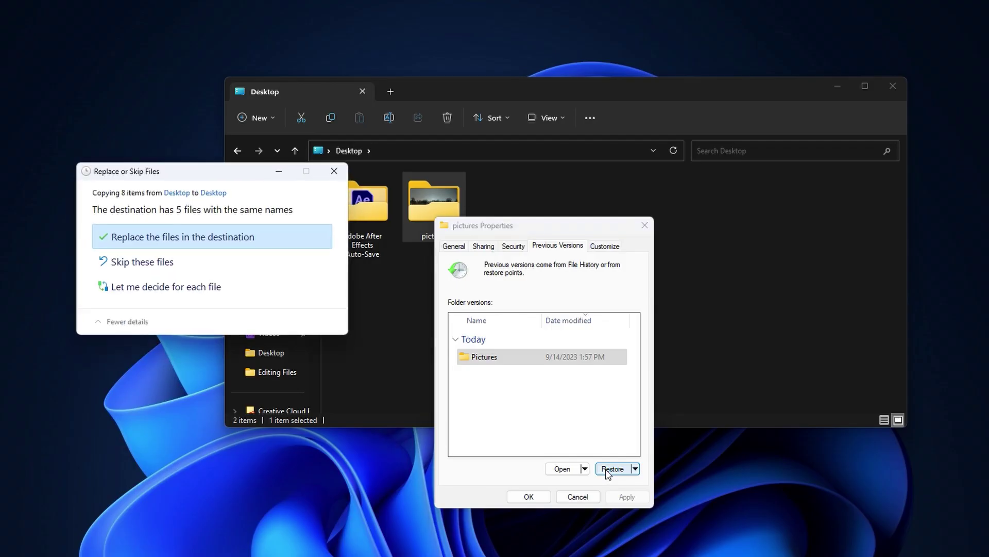
{"action": "left_click", "coordinate": [171, 237]}
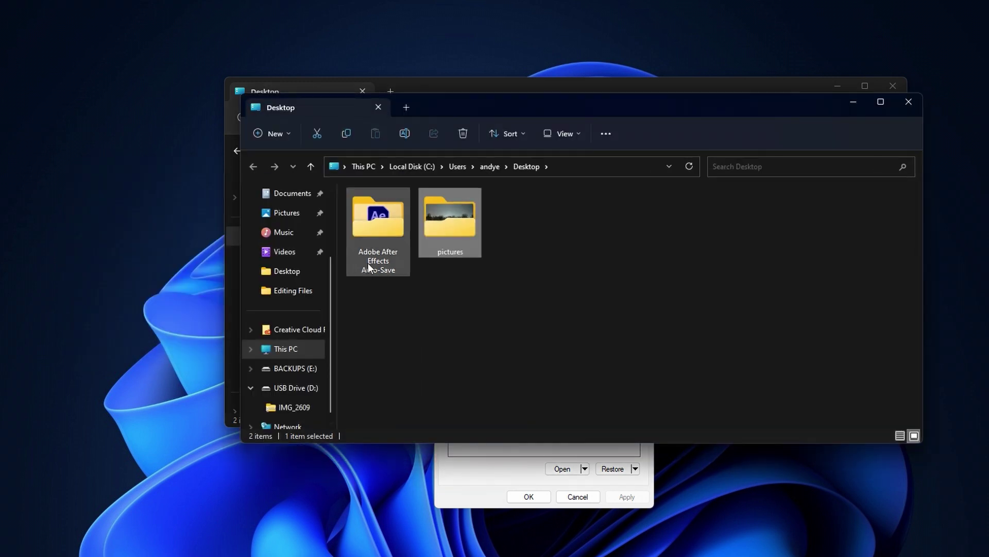
{"action": "double_click", "coordinate": [452, 234]}
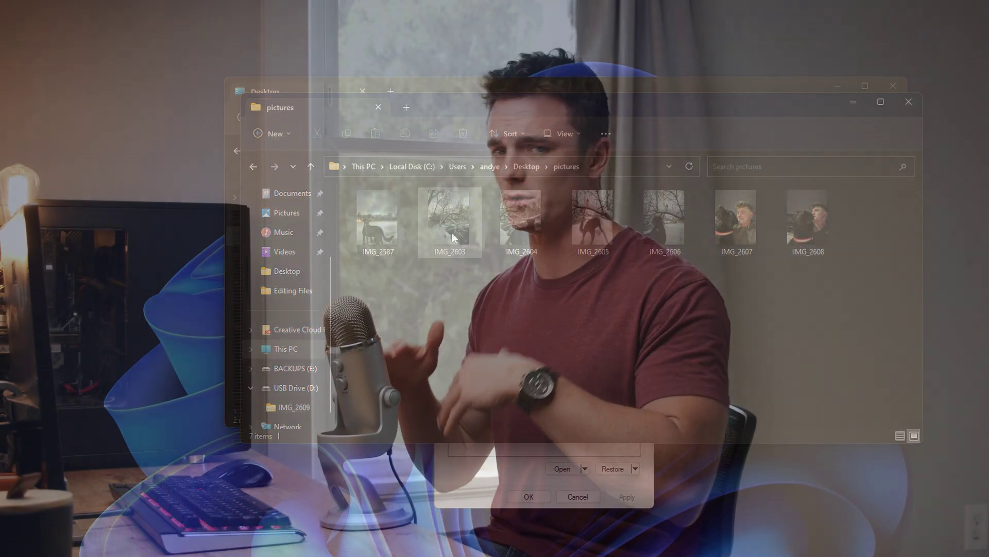
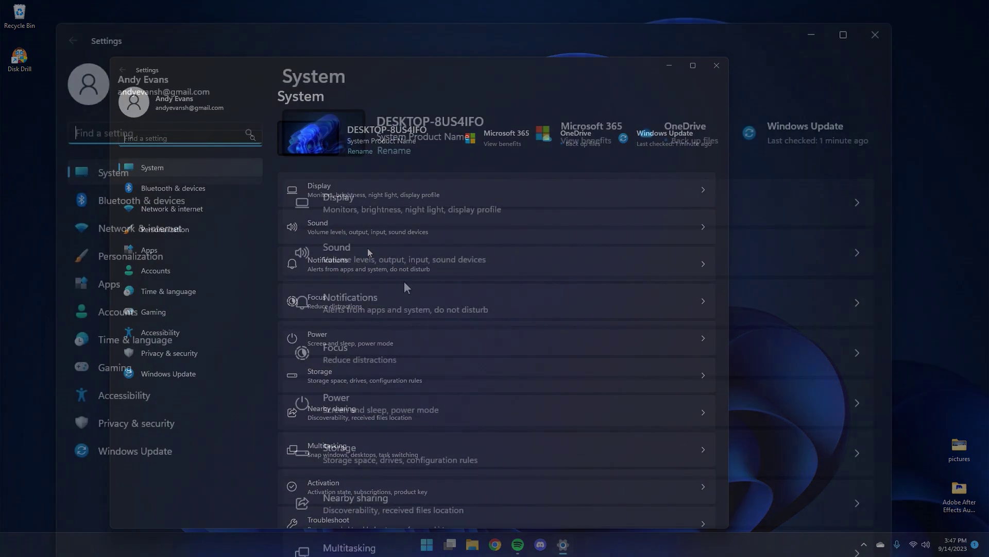
Step: Find the File History restore tool in Windows Settings with "file hist" and open its backed-up Desktop folder
{"action": "type", "text": "file hist"}
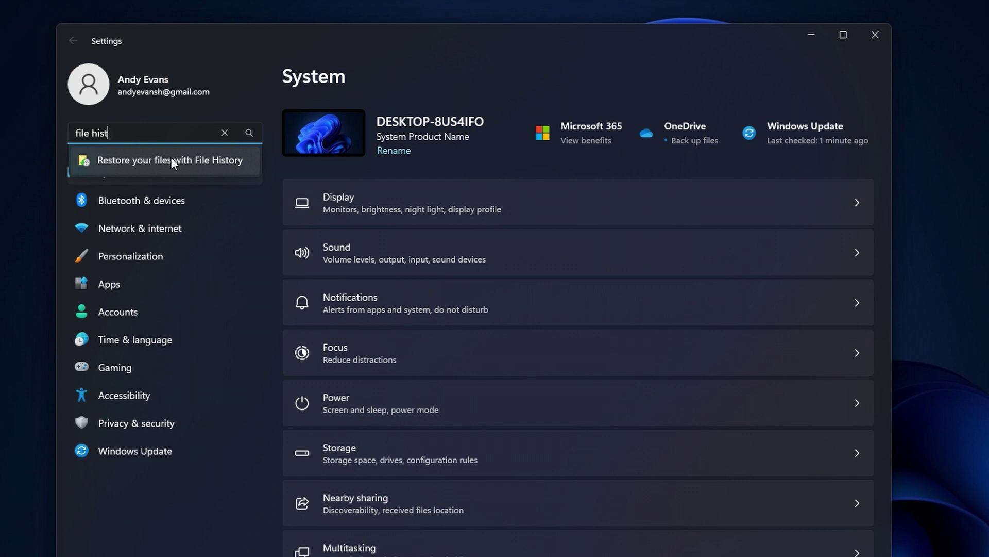
{"action": "left_click", "coordinate": [171, 159]}
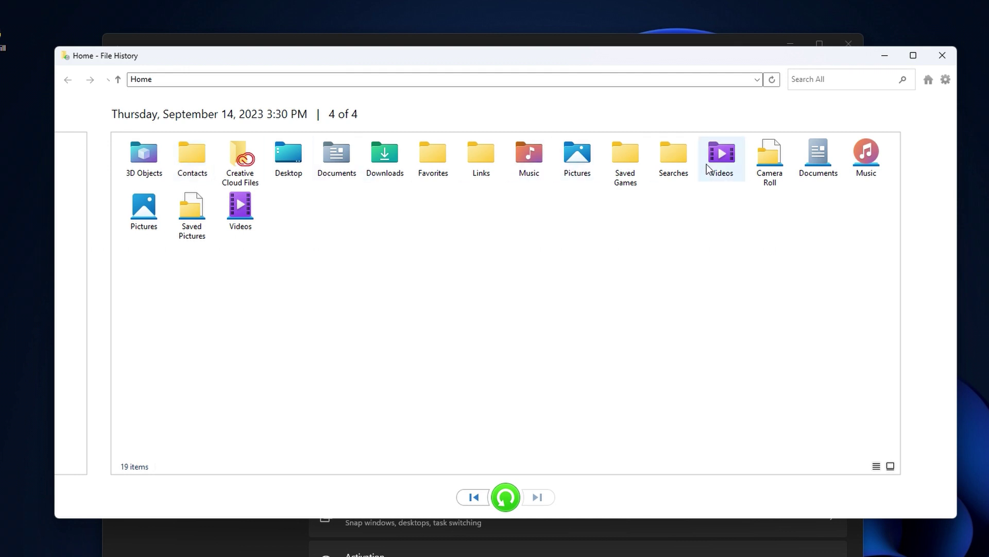
{"action": "double_click", "coordinate": [302, 169]}
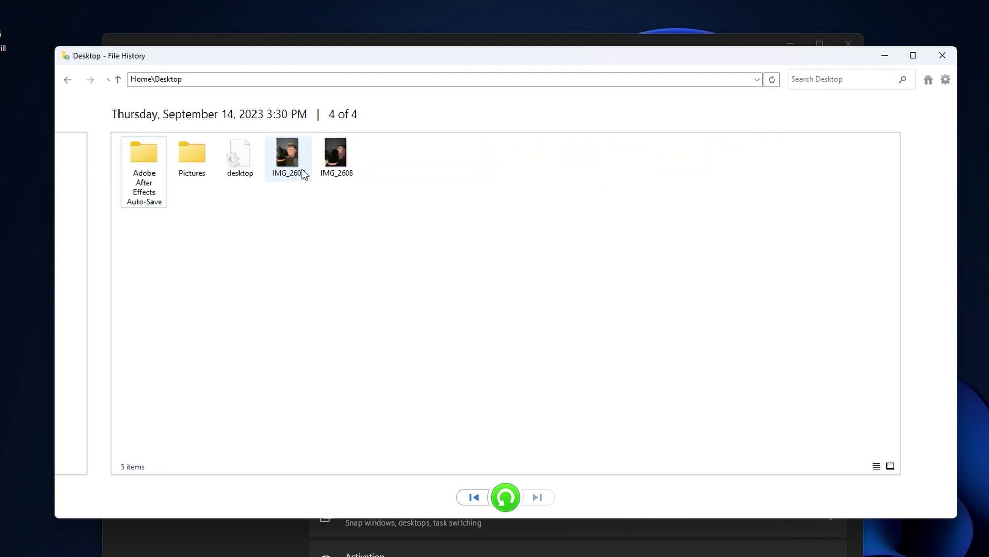
Step: Restore IMG_2607 and IMG_2608 from the September 14, 2023 3:30 PM Desktop backup
{"action": "left_click", "coordinate": [302, 169]}
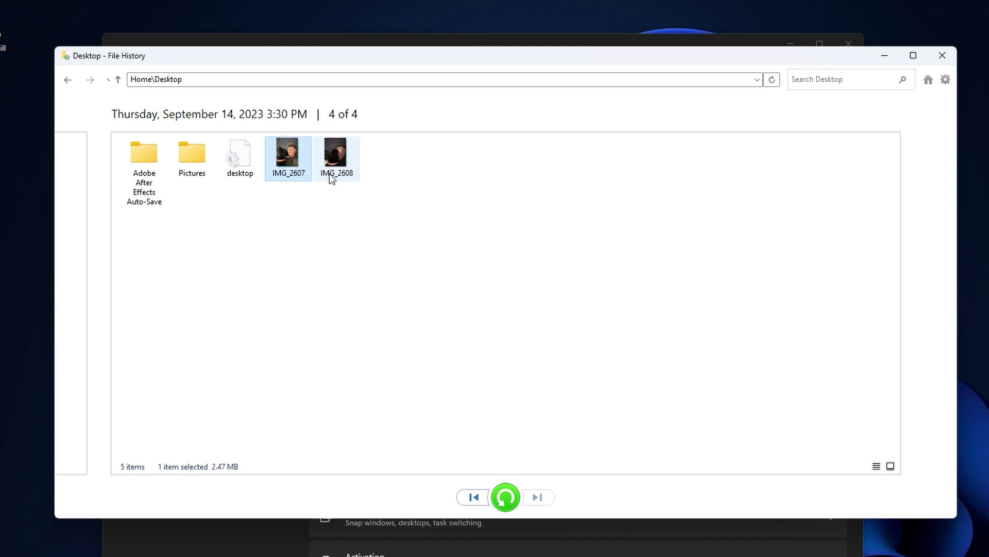
{"action": "left_click", "coordinate": [338, 166], "text": "ctrl"}
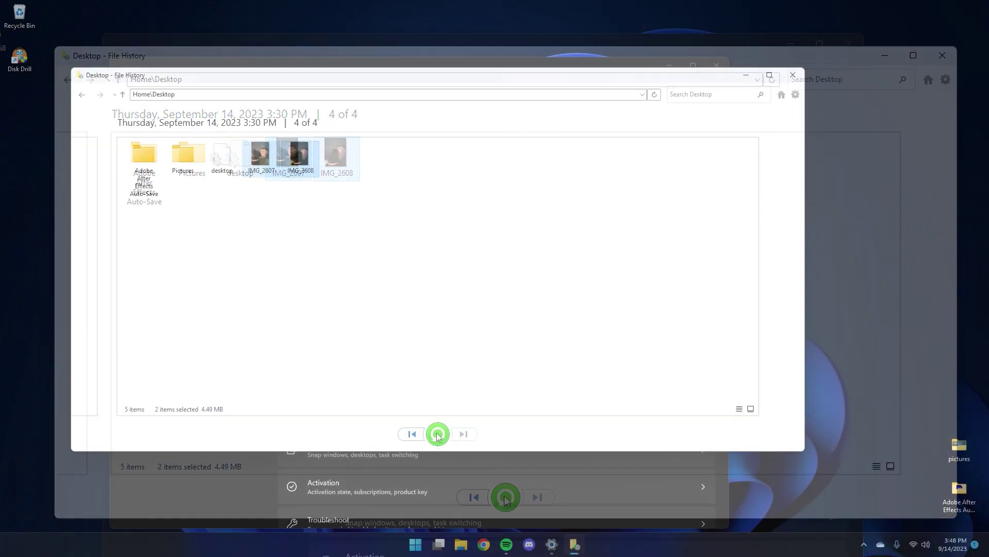
{"action": "left_click", "coordinate": [438, 434]}
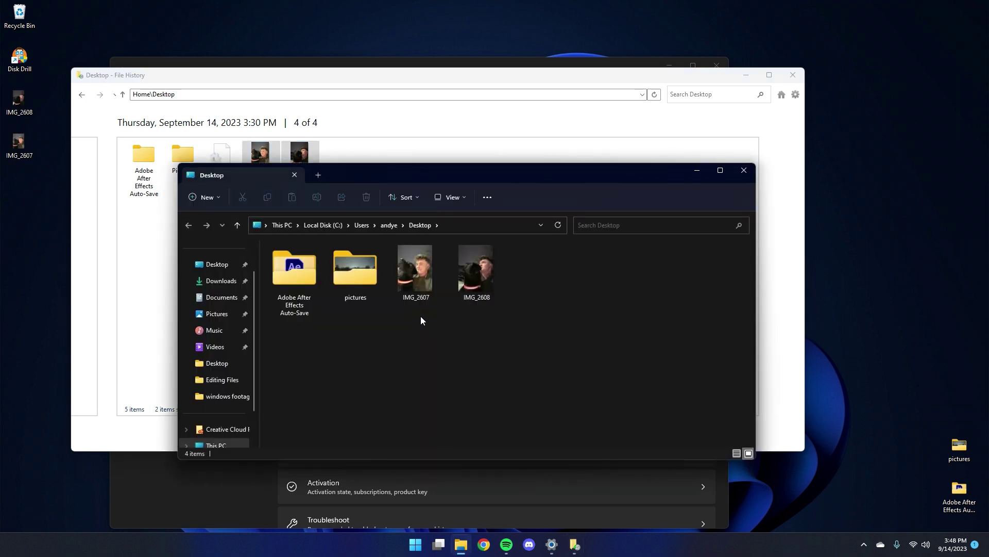
{"action": "left_click_drag", "start_coordinate": [422, 319], "coordinate": [474, 274]}
{"action": "left_click", "coordinate": [388, 280]}
{"action": "left_click", "coordinate": [23, 181]}
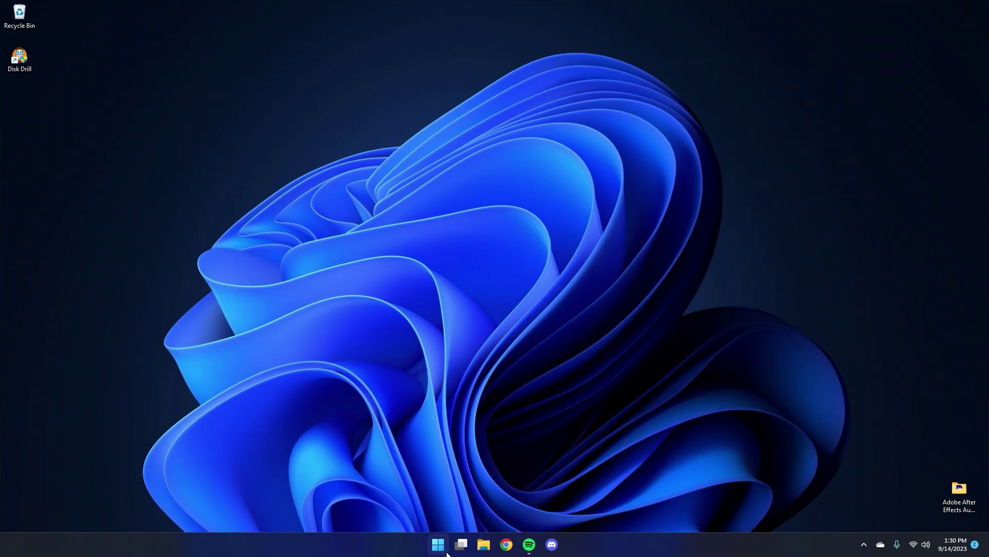
Step: Open Control Panel and go to its System and Security category
{"action": "left_click", "coordinate": [445, 550]}
{"action": "type", "text": "con"}
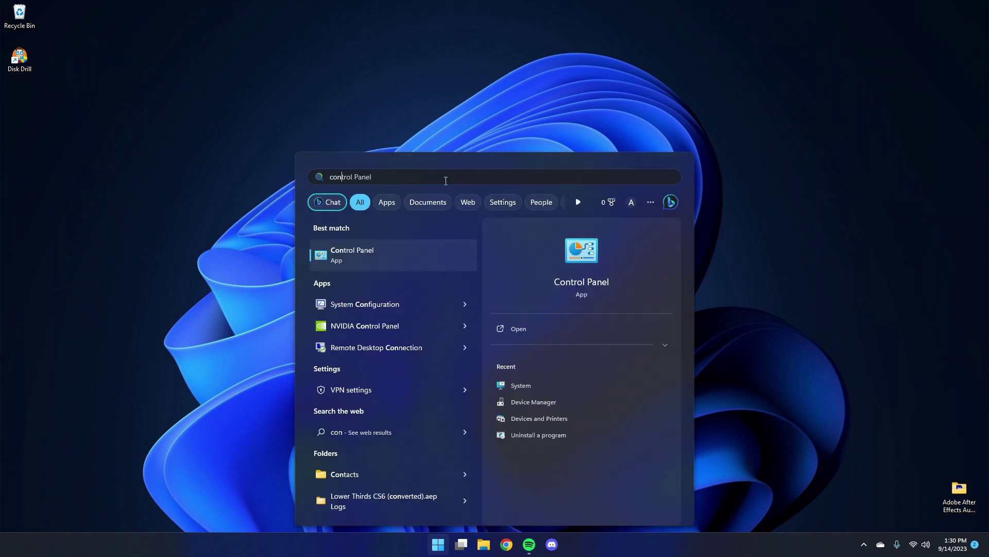
{"action": "left_click", "coordinate": [388, 253]}
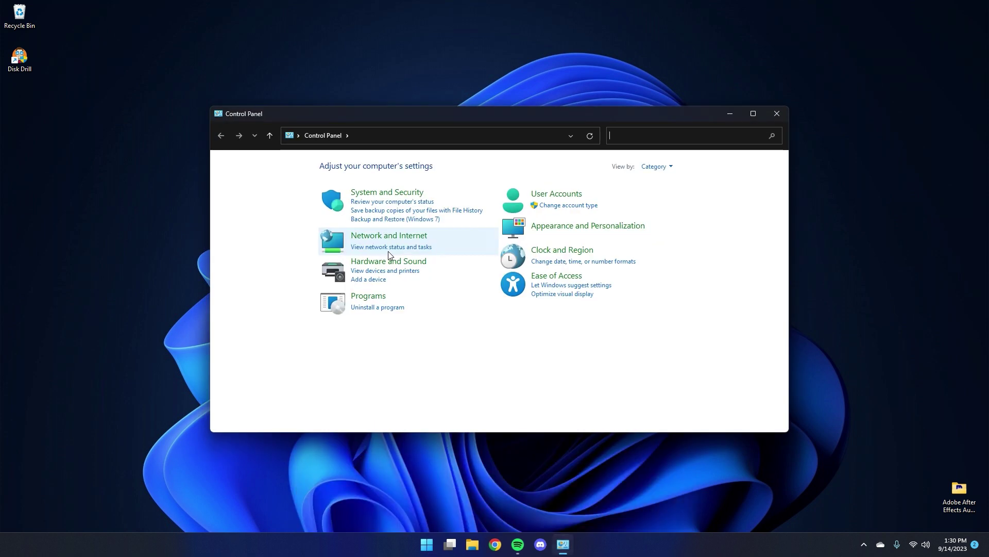
{"action": "left_click", "coordinate": [386, 193]}
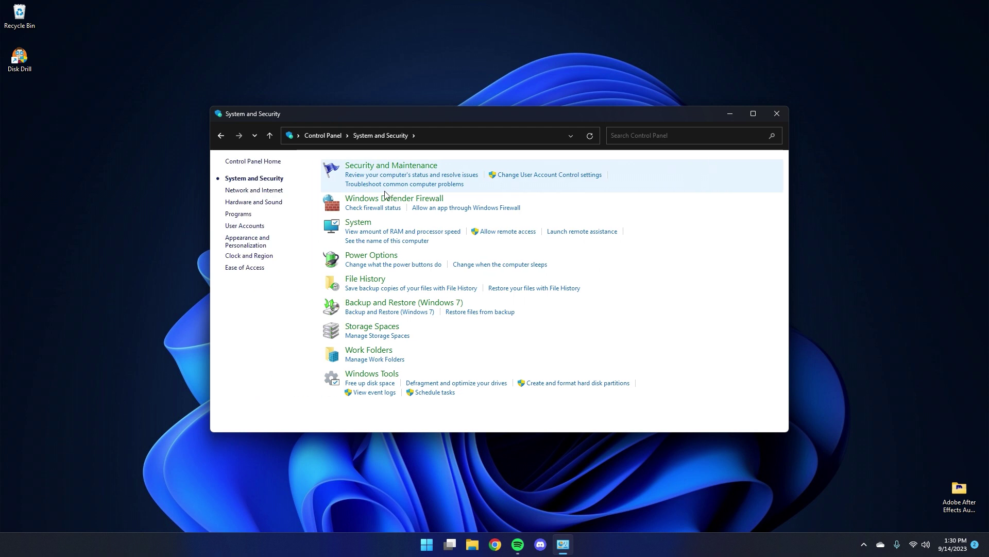
Step: Open File History in Control Panel and turn it on with the BACKUPS (E:) drive as the copy destination
{"action": "left_click", "coordinate": [366, 280]}
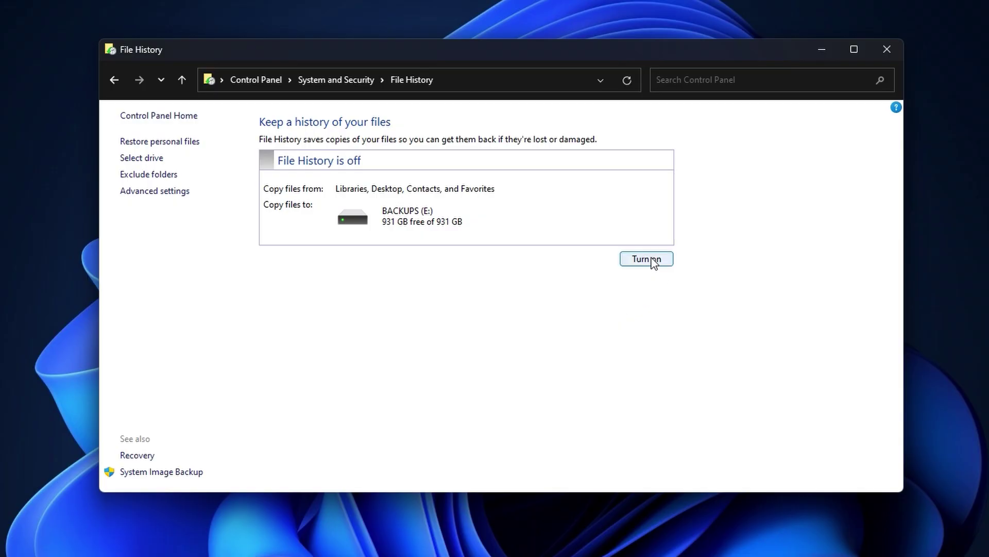
{"action": "left_click", "coordinate": [652, 259]}
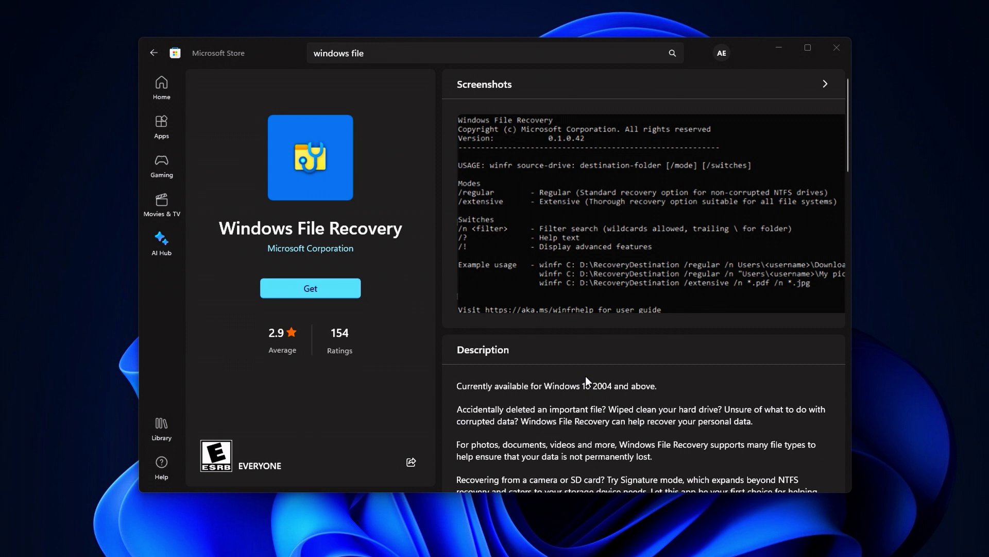
Step: Get the Windows File Recovery app by Microsoft Corporation from the Microsoft Store
{"action": "left_click", "coordinate": [585, 376]}
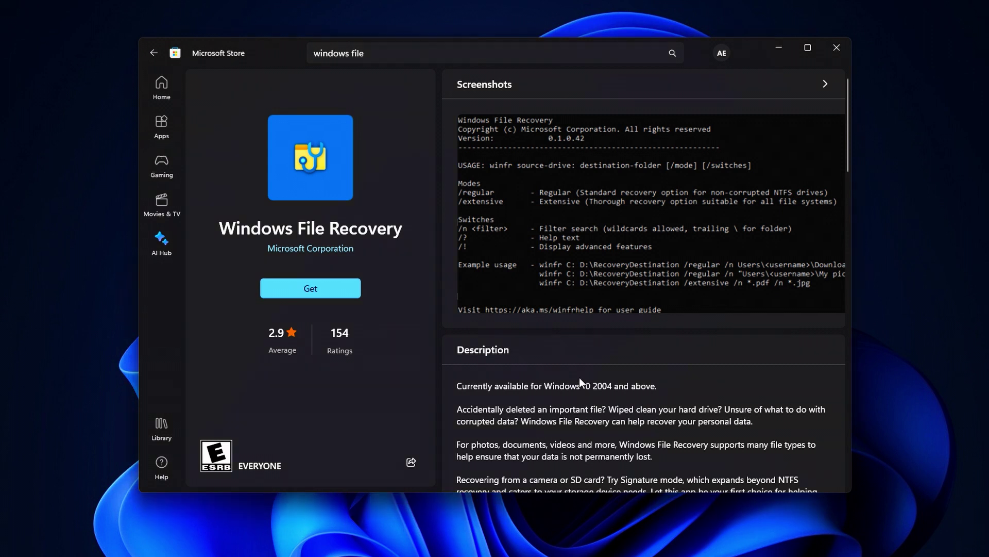
{"action": "left_click", "coordinate": [320, 295]}
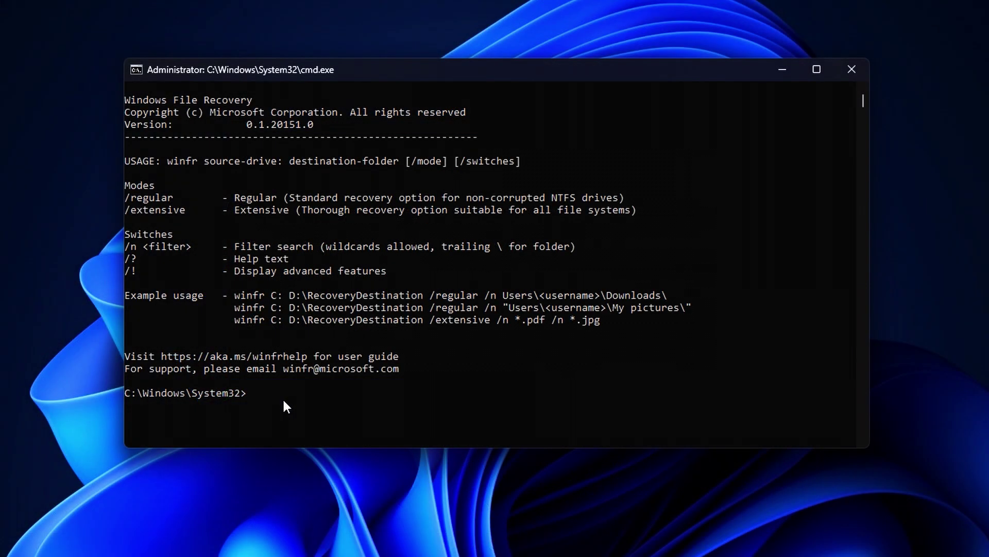
Step: Recover deleted files from drive D: to C: with "winfr D: C: /regular", agree to continue and open the recovered files
{"action": "type", "text": "winfr "}
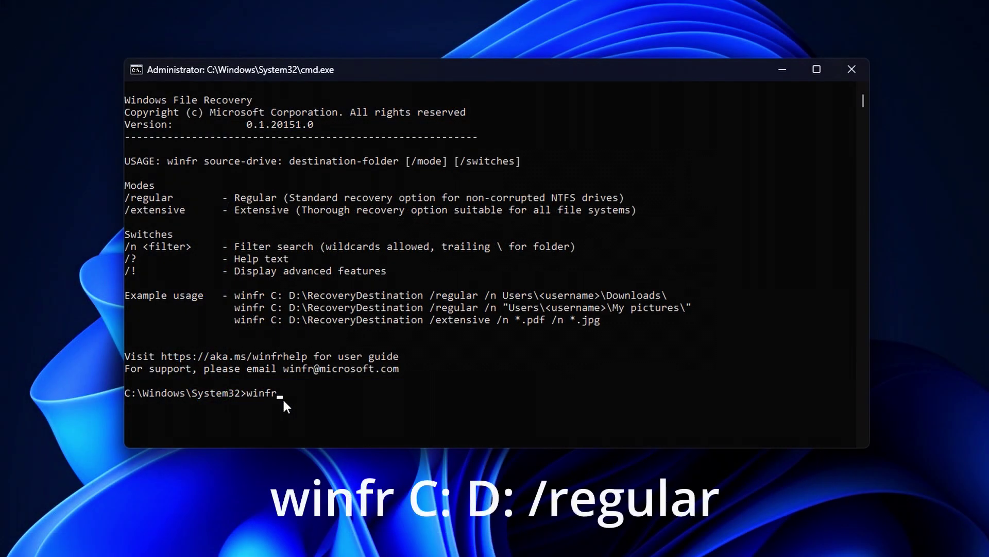
{"action": "type", "text": "D: C: /regular"}
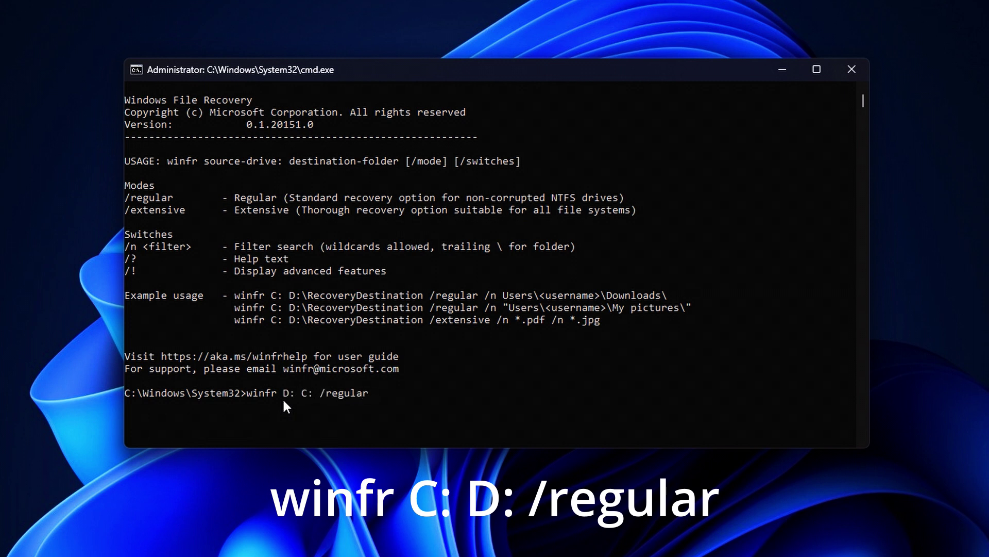
{"action": "key", "text": "Return"}
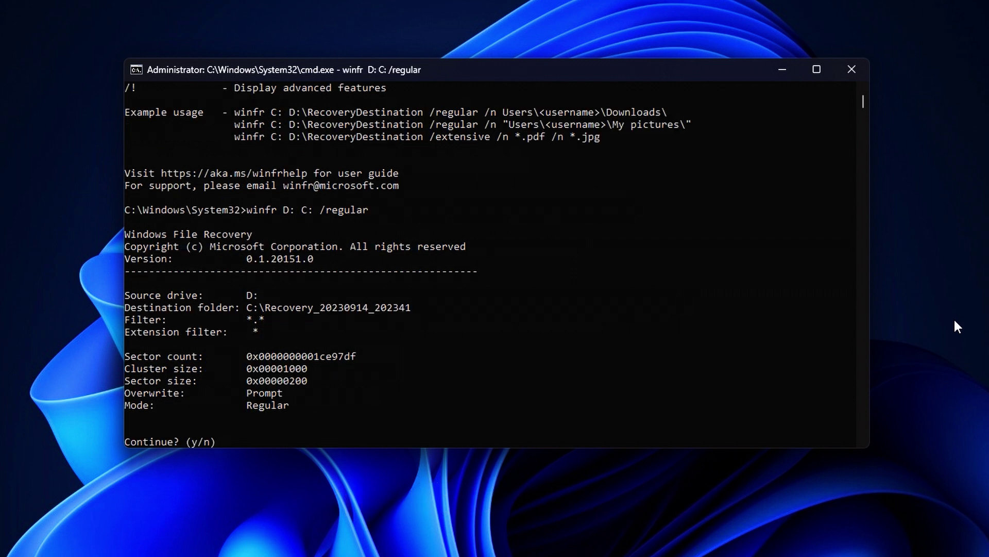
{"action": "key", "text": "y"}
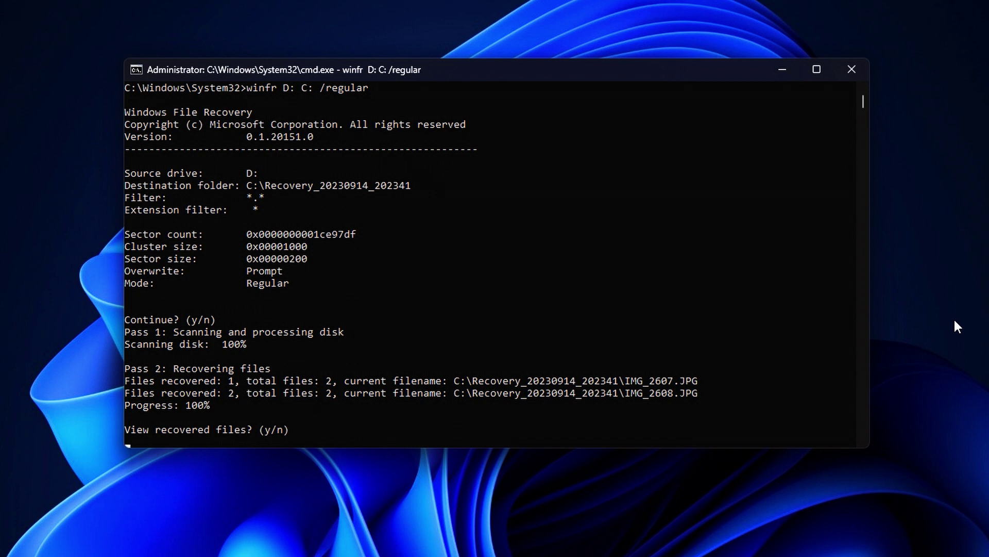
{"action": "key", "text": "y"}
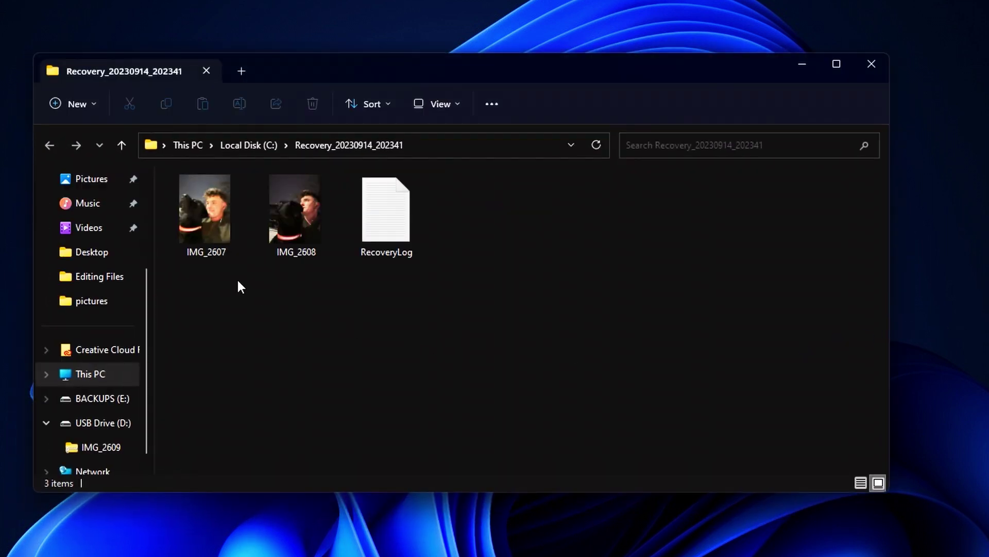